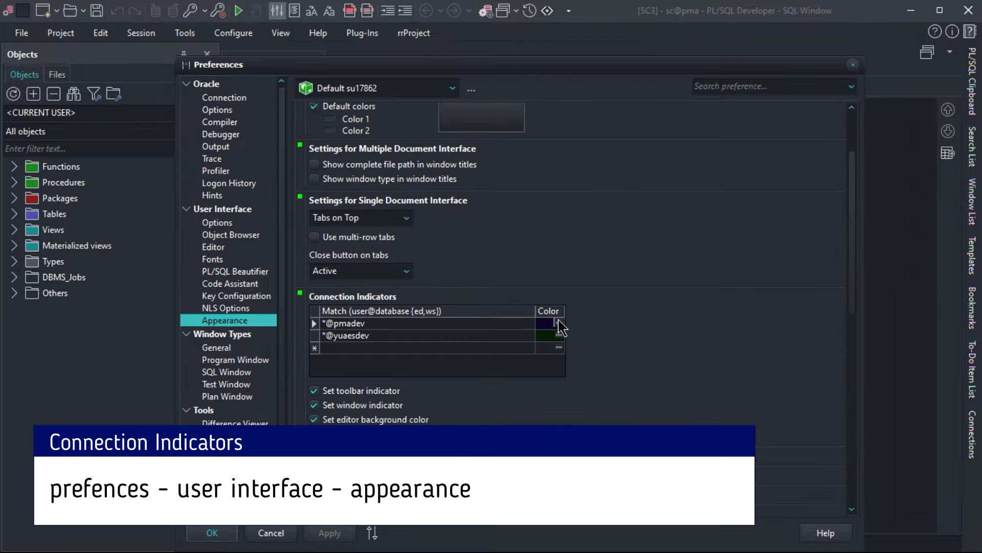
- Examine the Appearance preferences from the connection indicators down to the Switch to Menu and Switch to Ribbon options
{"action": "scroll", "coordinate": [559, 287], "scroll_direction": "down", "scroll_amount": 1}
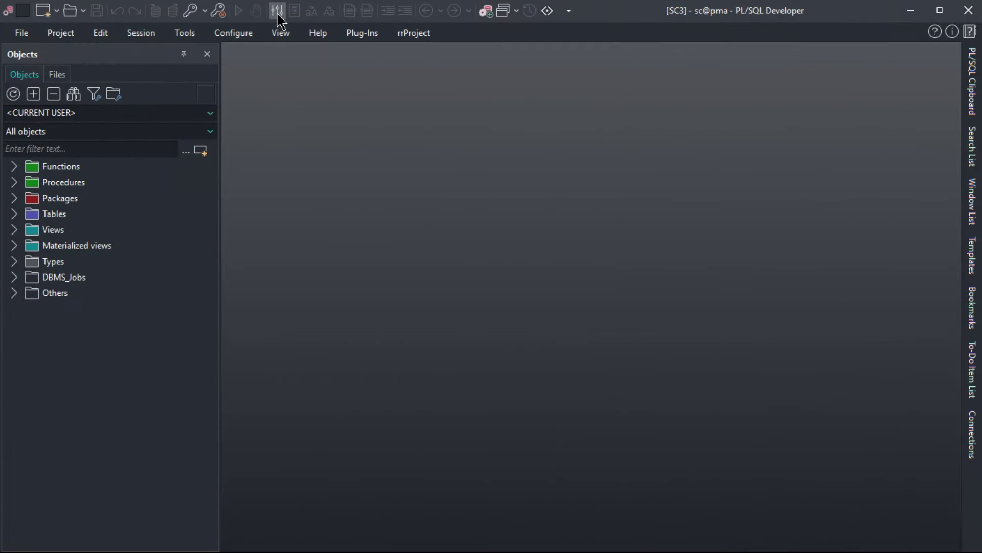
{"action": "left_click", "coordinate": [277, 14]}
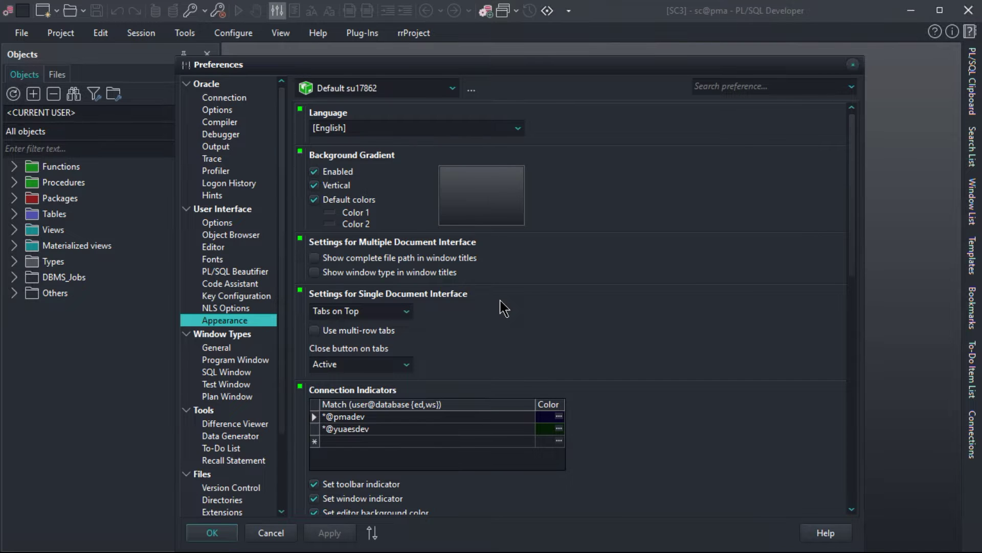
{"action": "scroll", "coordinate": [504, 307], "scroll_direction": "down", "scroll_amount": 10}
{"action": "mouse_move", "coordinate": [382, 376]}
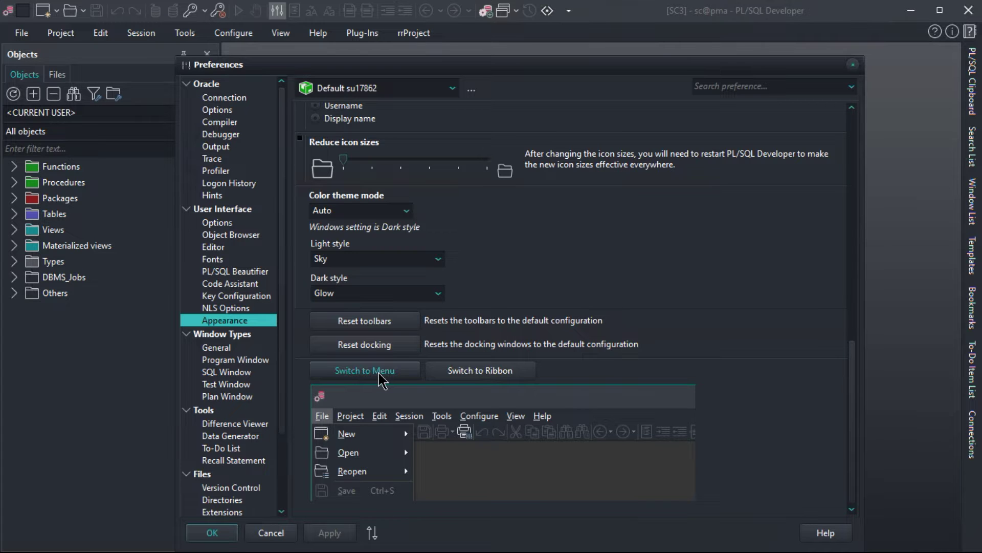
{"action": "mouse_move", "coordinate": [501, 378]}
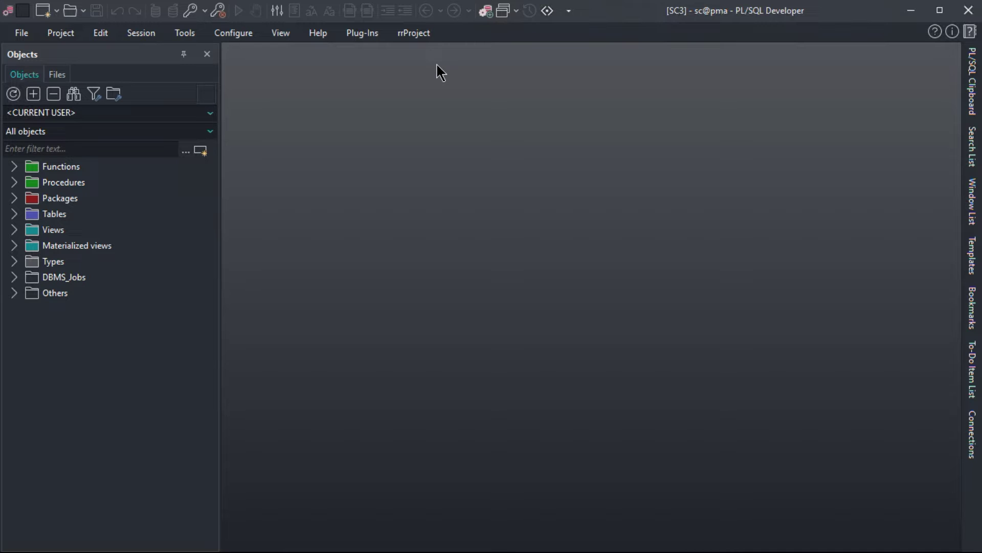
- Add the PL/SQL command from the expanded Edit ribbon to the Quick Access Toolbar and minimize the ribbon again
{"action": "right_click", "coordinate": [434, 38]}
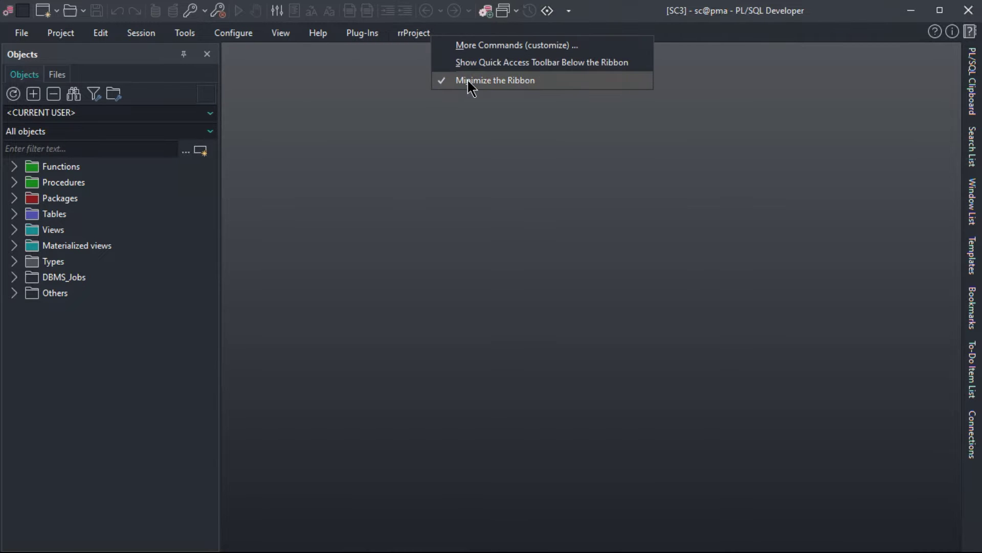
{"action": "left_click", "coordinate": [463, 81]}
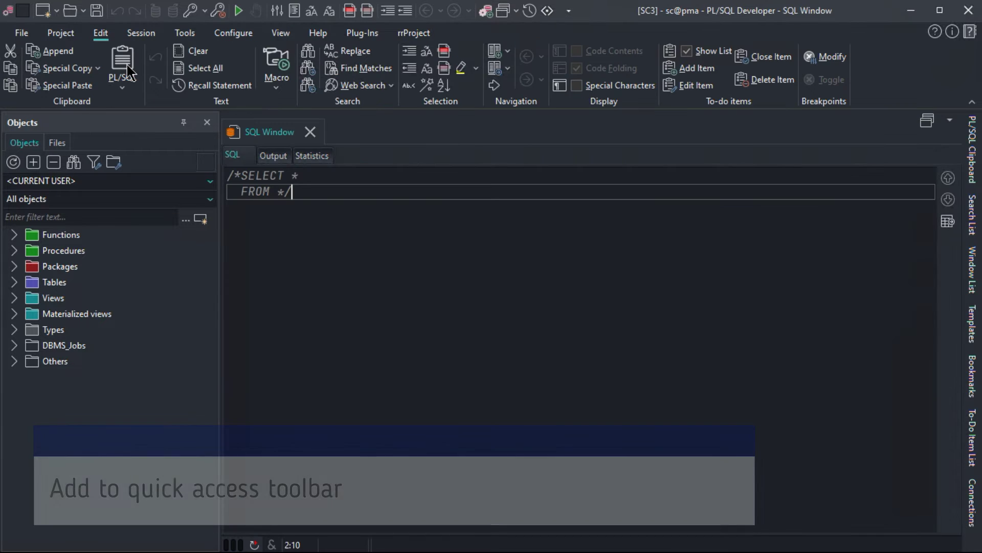
{"action": "right_click", "coordinate": [128, 66]}
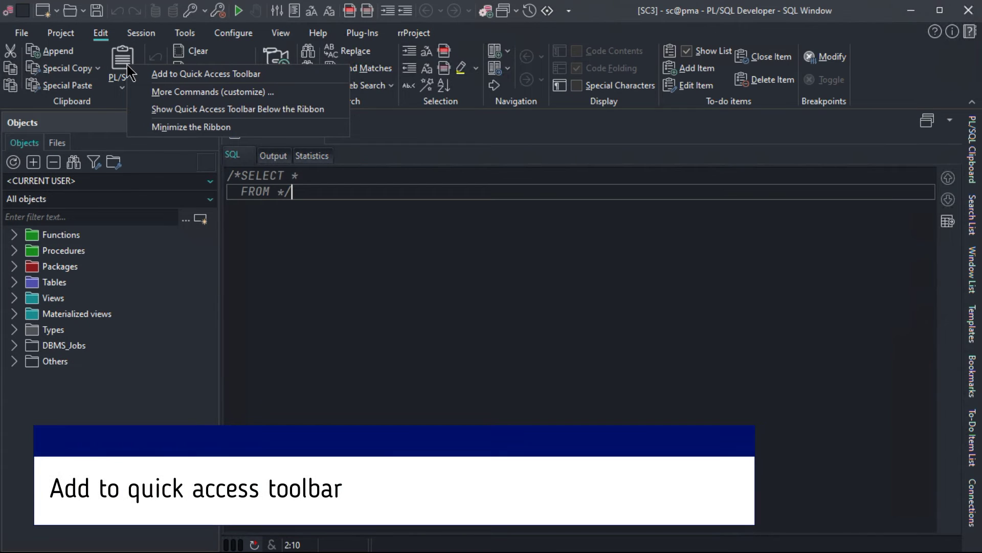
{"action": "left_click", "coordinate": [183, 75]}
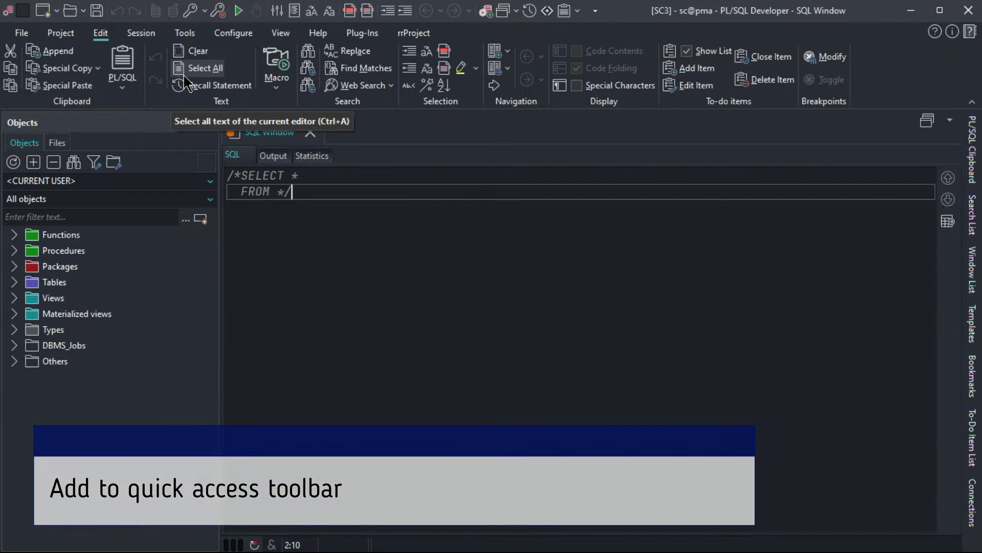
{"action": "right_click", "coordinate": [304, 99]}
{"action": "left_click", "coordinate": [324, 157]}
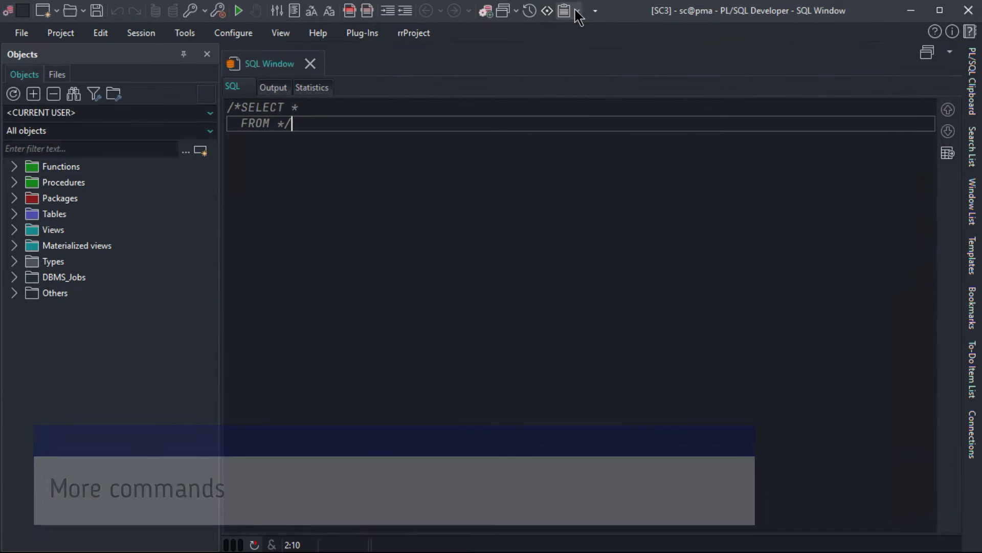
- Customize the Quick Access Toolbar by moving the PL/SQL button right after the letter-case buttons and making it begin a group
{"action": "right_click", "coordinate": [577, 11]}
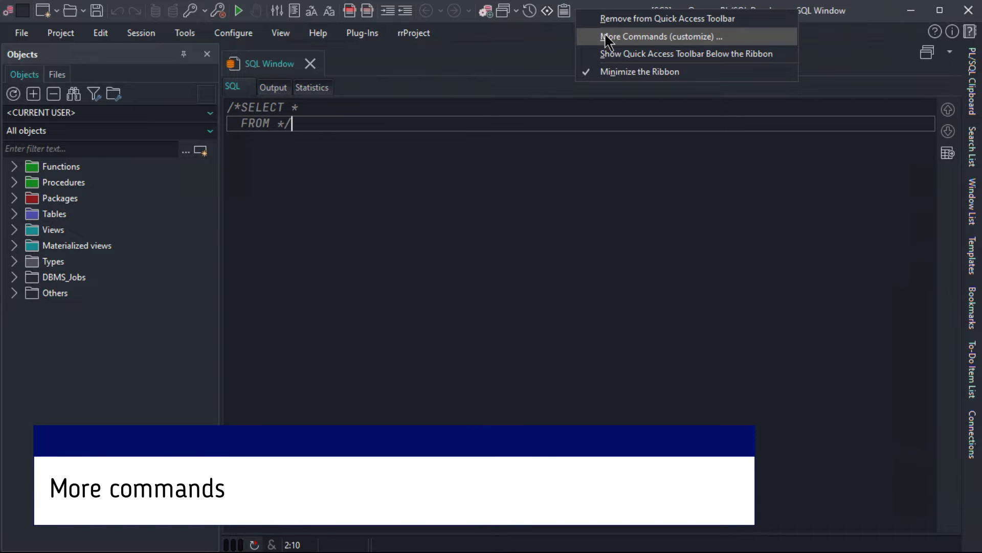
{"action": "left_click", "coordinate": [607, 38]}
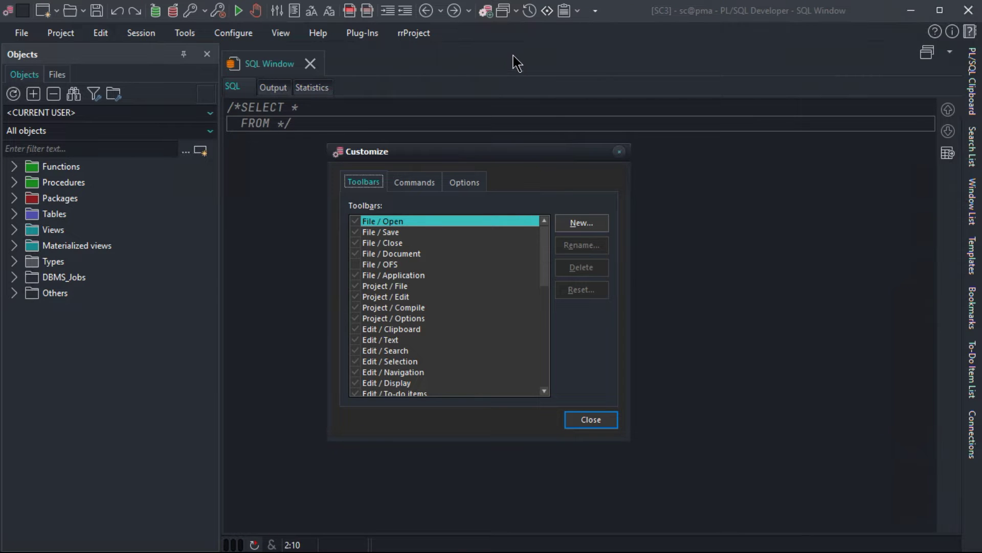
{"action": "left_click_drag", "start_coordinate": [563, 10], "coordinate": [342, 14]}
{"action": "right_click", "coordinate": [345, 16]}
{"action": "left_click", "coordinate": [446, 57]}
{"action": "left_click", "coordinate": [439, 55]}
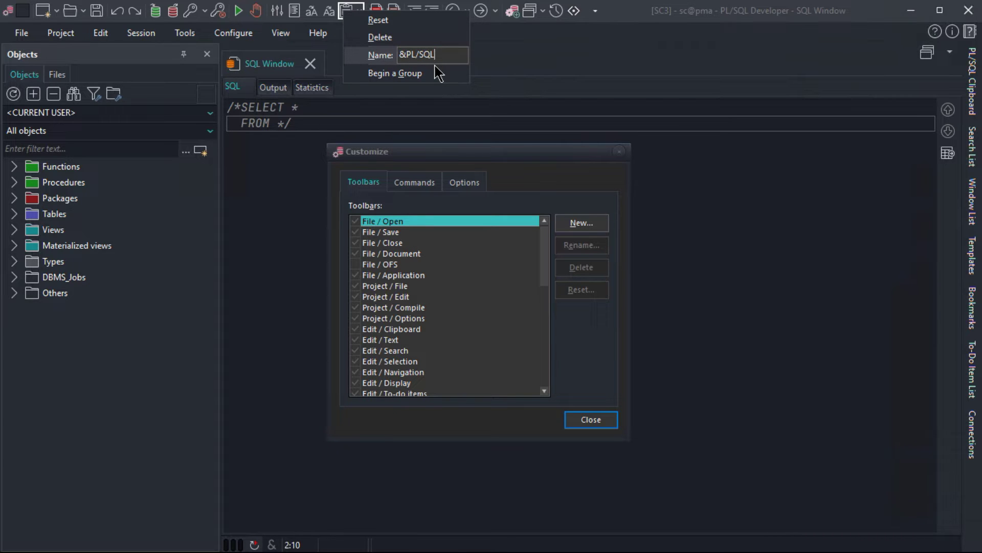
{"action": "left_click", "coordinate": [434, 73]}
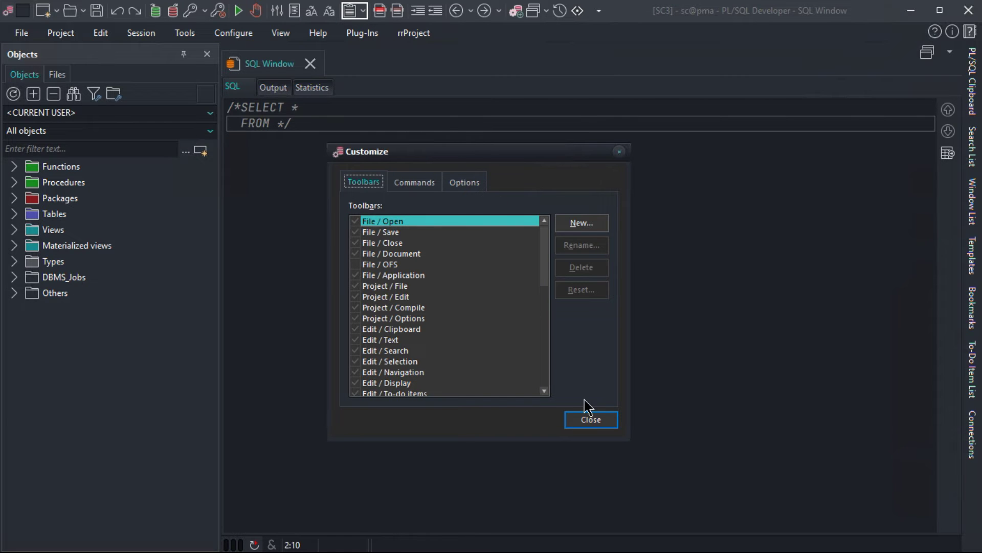
{"action": "left_click", "coordinate": [591, 420]}
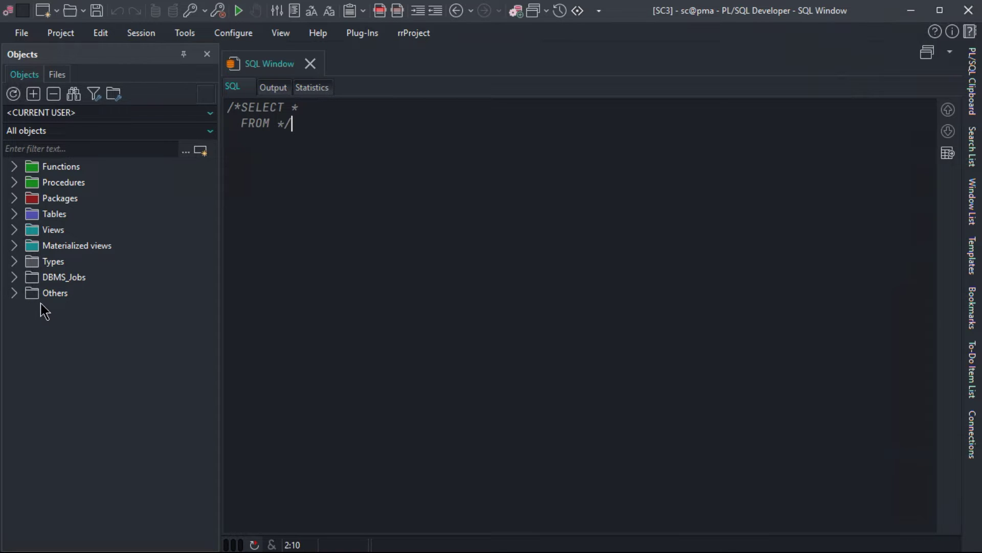
- Expand the Others folder, open the browser folder definitions and check the Functions, Packages and Tables folders
{"action": "left_click", "coordinate": [15, 293]}
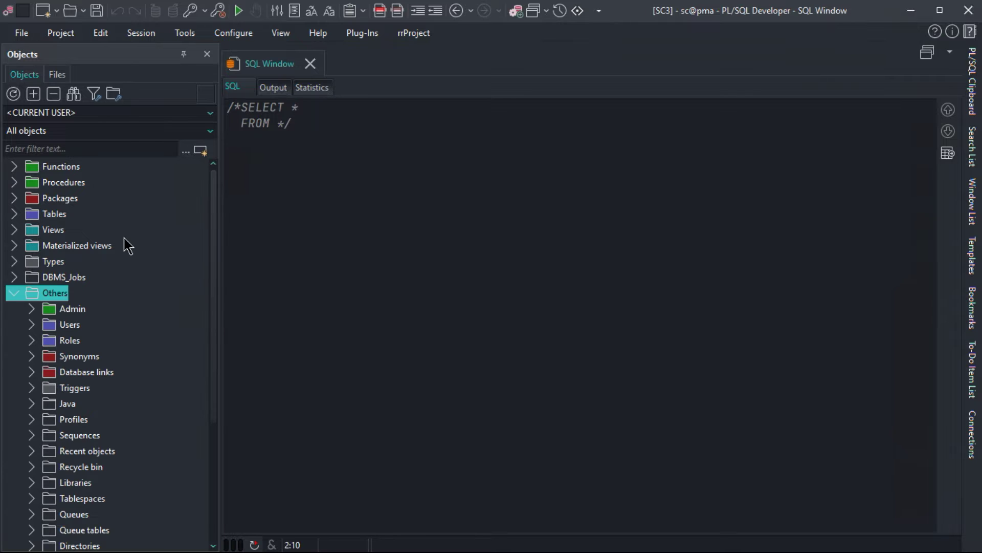
{"action": "left_click", "coordinate": [112, 95]}
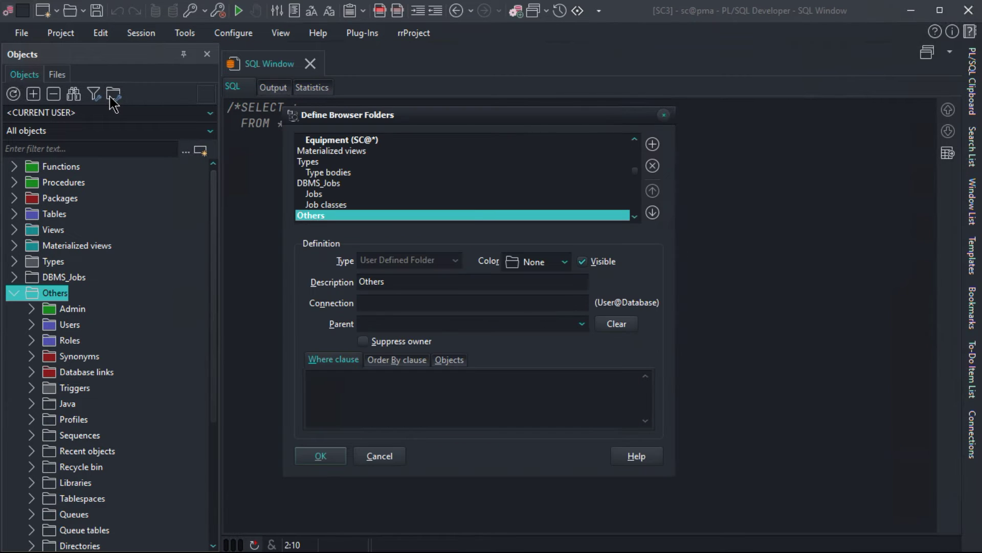
{"action": "scroll", "coordinate": [463, 210], "scroll_direction": "up", "scroll_amount": 5}
{"action": "left_click", "coordinate": [337, 141]}
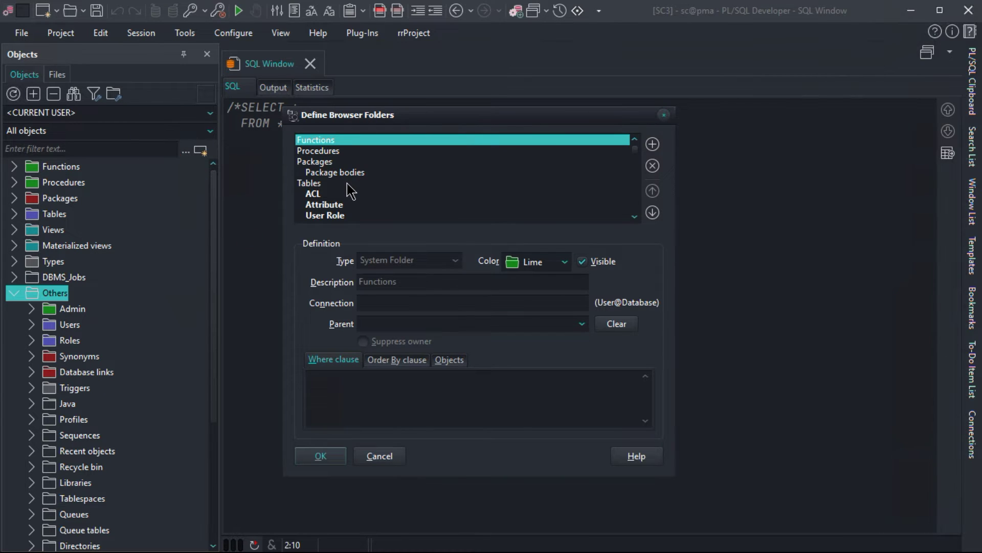
{"action": "left_click", "coordinate": [323, 165]}
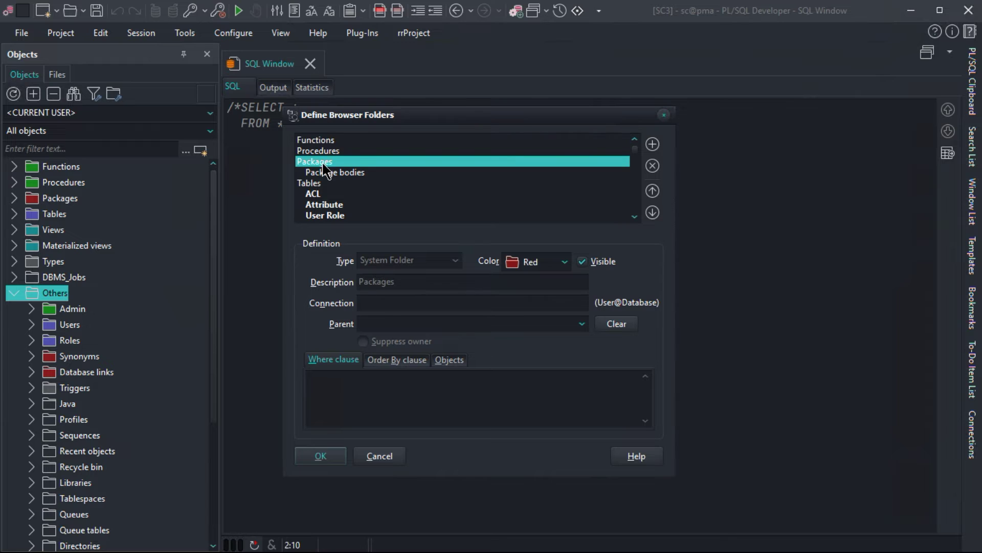
{"action": "left_click", "coordinate": [323, 183]}
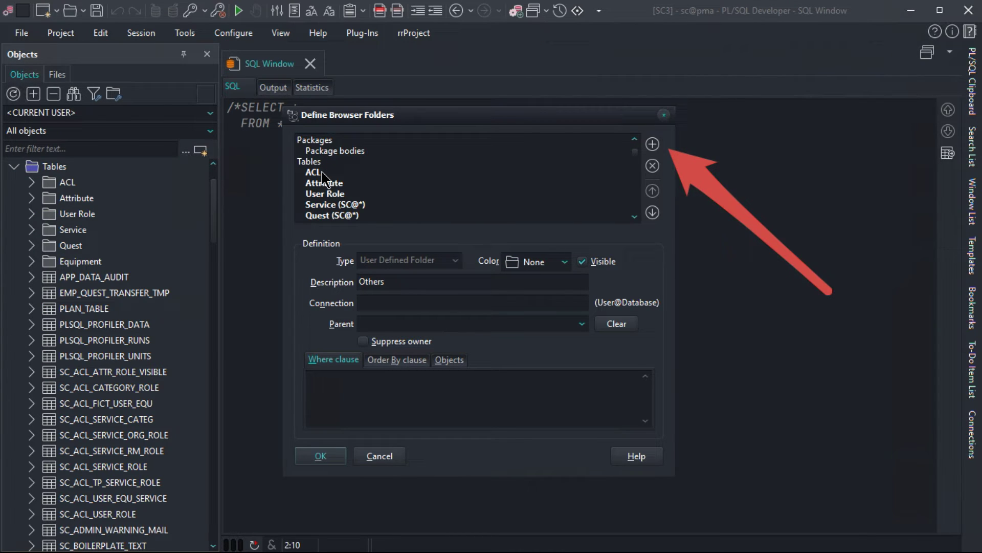
- Examine the user-defined Service folder's parent, Where clause and Order By clause
{"action": "left_click", "coordinate": [340, 204]}
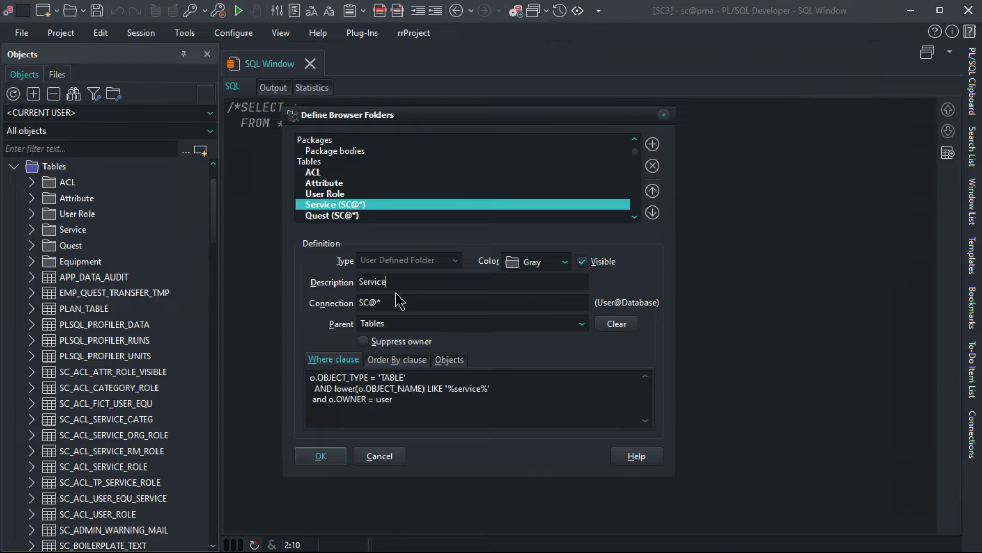
{"action": "left_click", "coordinate": [394, 323]}
{"action": "left_click", "coordinate": [395, 321]}
{"action": "left_click_drag", "start_coordinate": [310, 377], "coordinate": [417, 404]}
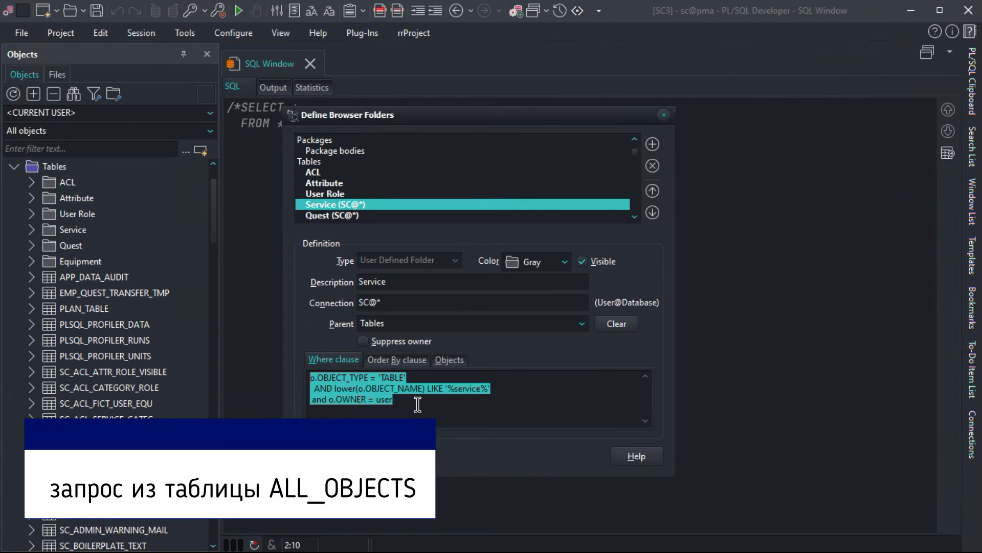
{"action": "left_click", "coordinate": [397, 360]}
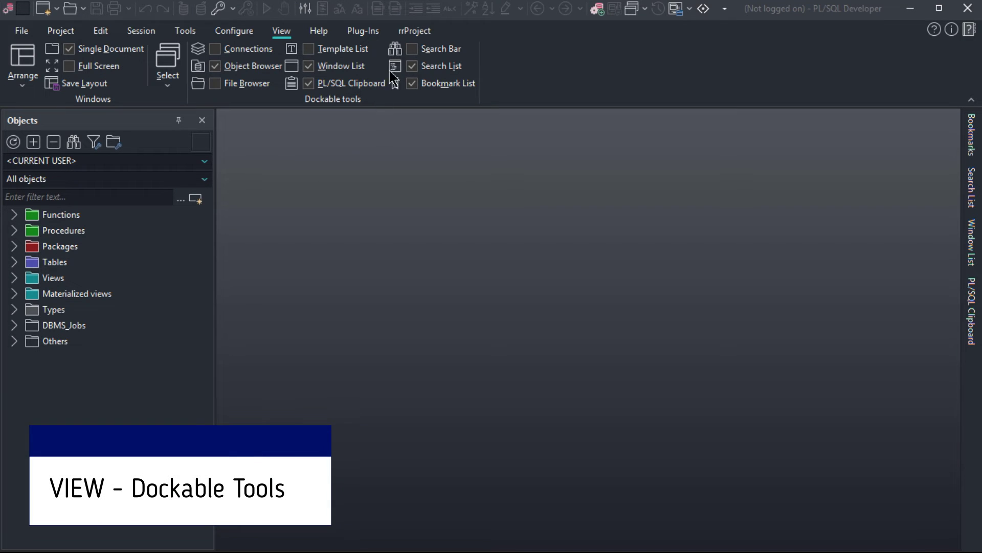
- Show the Template List and the To-Do Item List as dockable windows
{"action": "left_click", "coordinate": [309, 49]}
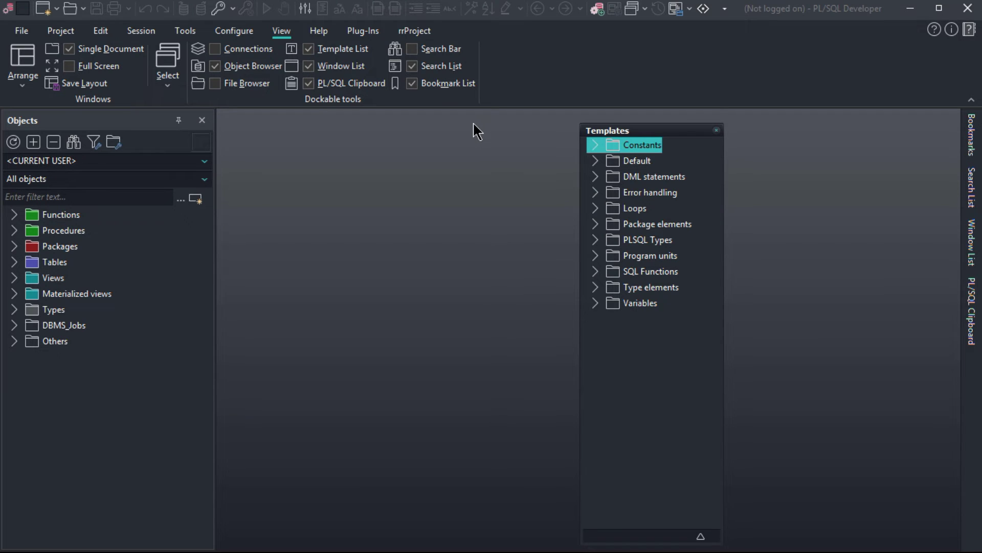
{"action": "left_click", "coordinate": [104, 33]}
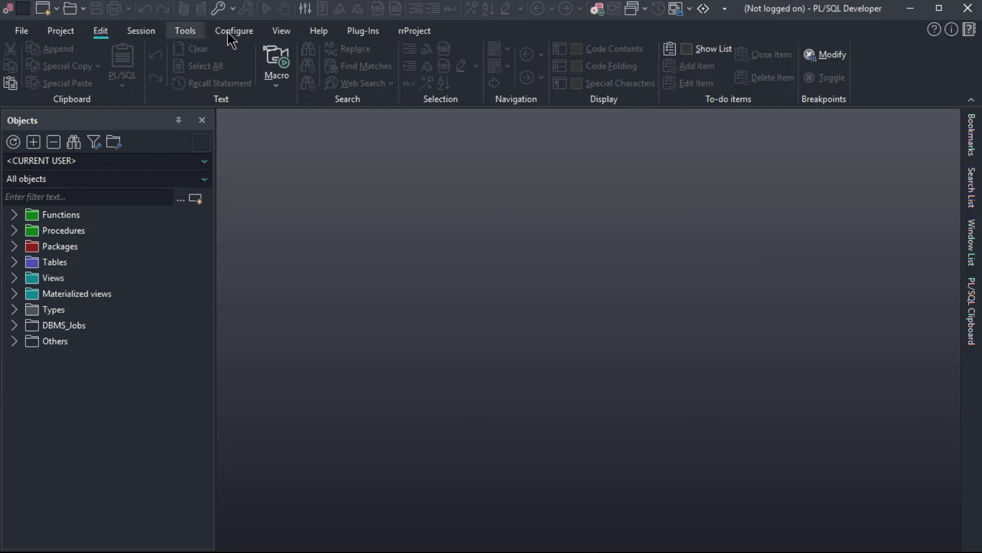
{"action": "left_click", "coordinate": [688, 50]}
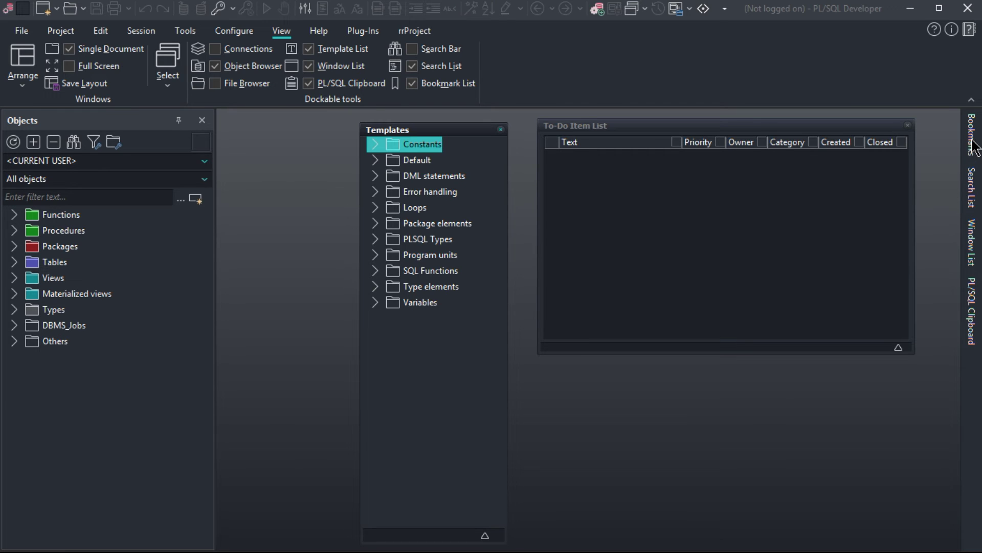
- Pin the Bookmarks panel open and dock the To-Do Item List onto it as a tab
{"action": "mouse_move", "coordinate": [973, 148]}
{"action": "left_click", "coordinate": [924, 120]}
{"action": "left_click_drag", "start_coordinate": [794, 128], "coordinate": [949, 119]}
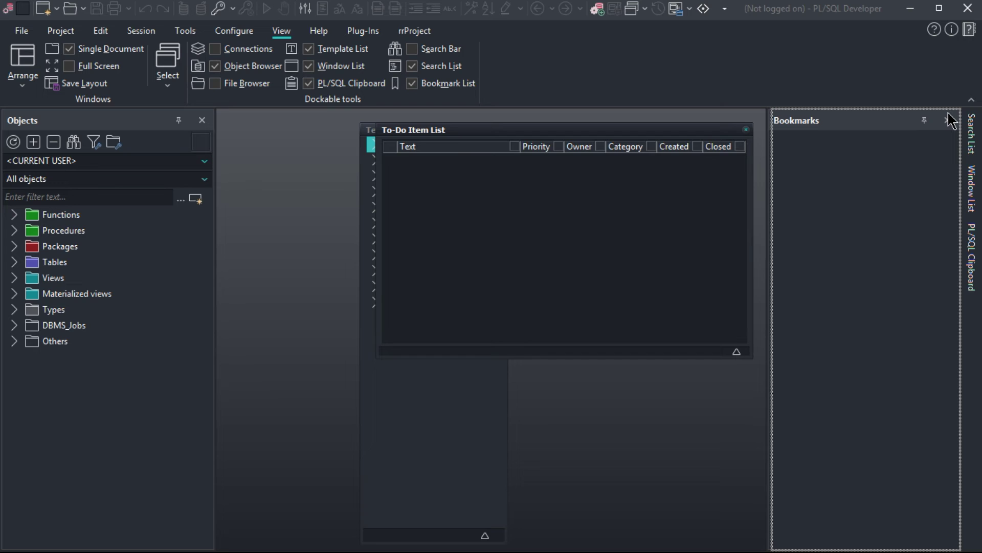
{"action": "left_click_drag", "start_coordinate": [949, 121], "coordinate": [935, 131]}
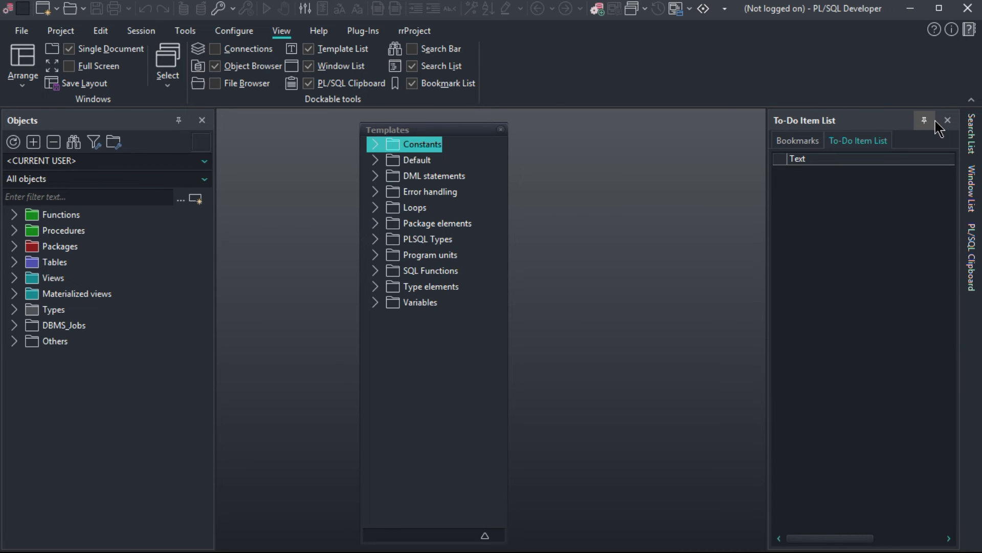
- Auto-hide the tabbed Bookmarks and To-Do Item List group, preview it, and pin it open again
{"action": "left_click", "coordinate": [925, 121]}
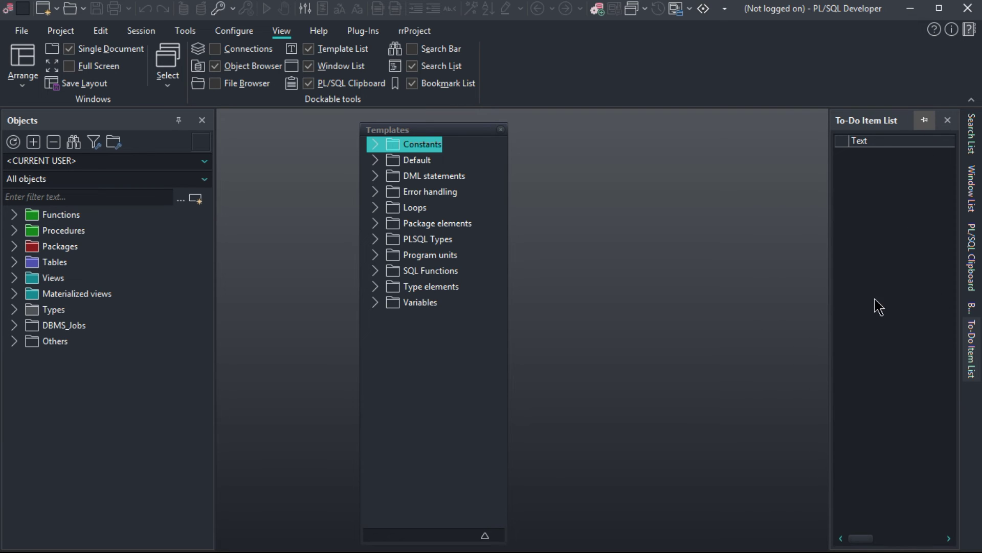
{"action": "mouse_move", "coordinate": [974, 379]}
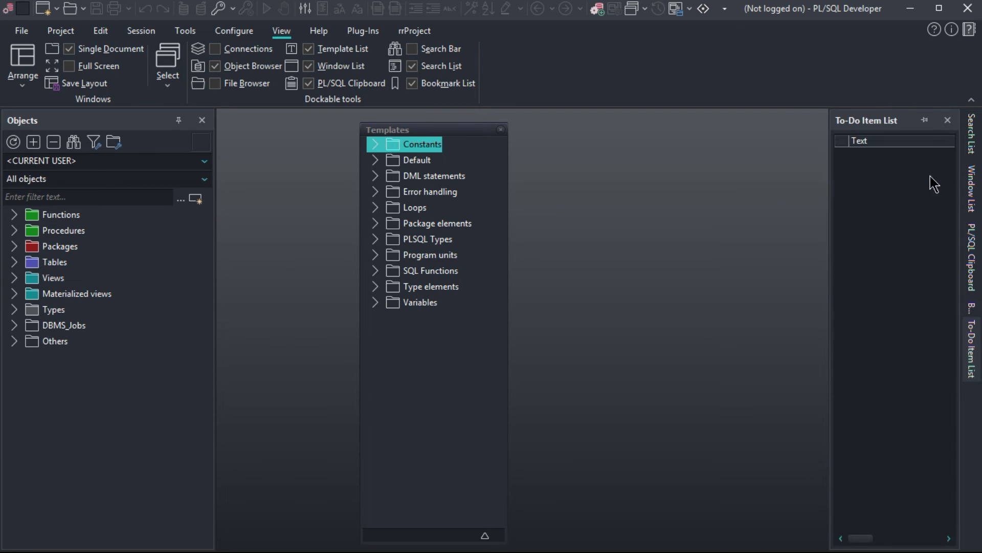
{"action": "left_click", "coordinate": [925, 121]}
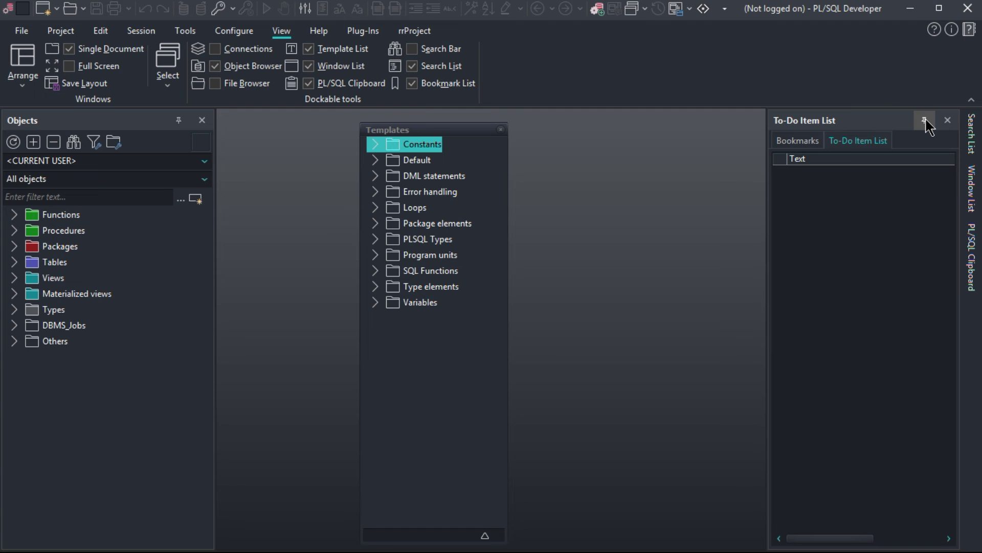
- Split the To-Do Item List out of the tab group beside Bookmarks and auto-hide it separately
{"action": "left_click_drag", "start_coordinate": [878, 145], "coordinate": [949, 120]}
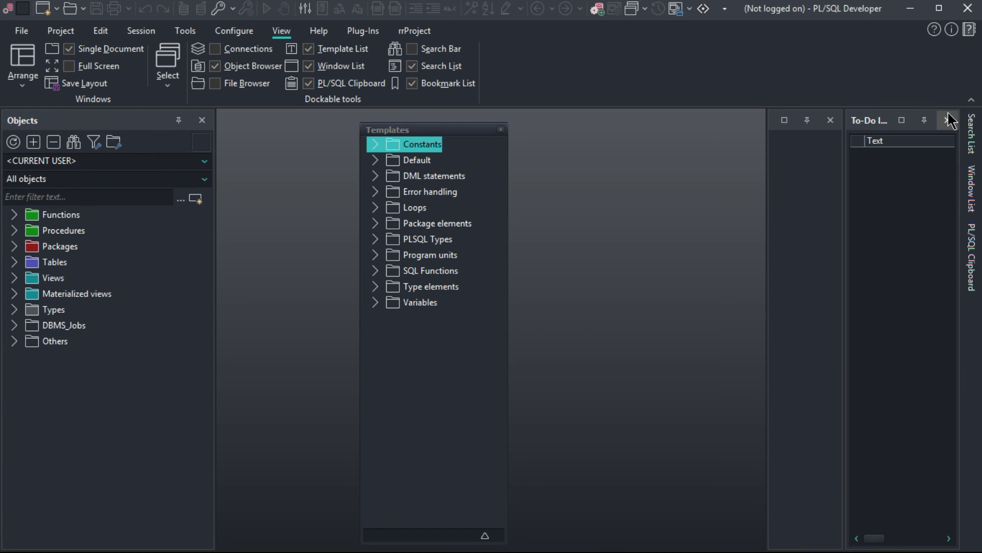
{"action": "left_click", "coordinate": [923, 124]}
- Dock the Templates window beside Bookmarks and auto-hide both panels
{"action": "left_click_drag", "start_coordinate": [469, 132], "coordinate": [702, 134]}
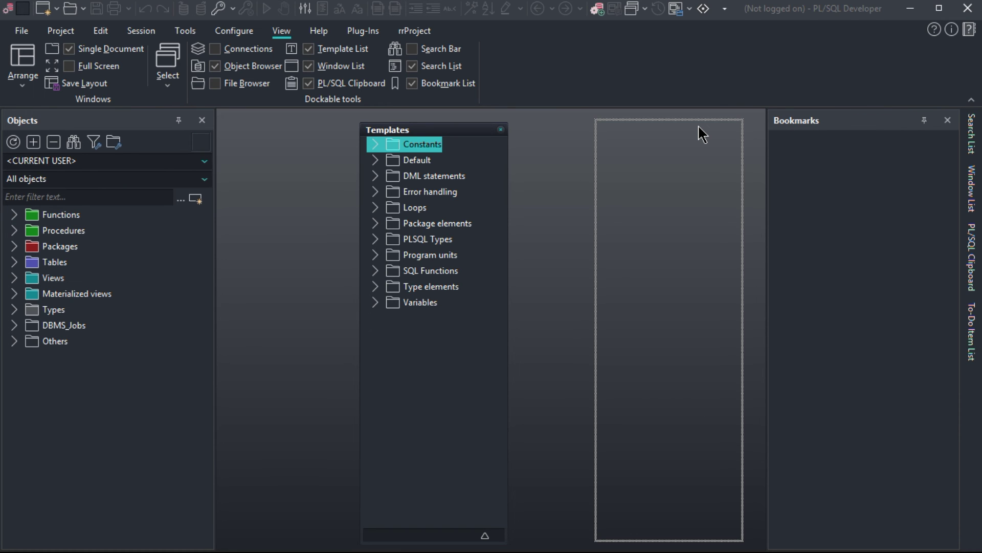
{"action": "left_click_drag", "start_coordinate": [702, 135], "coordinate": [704, 134]}
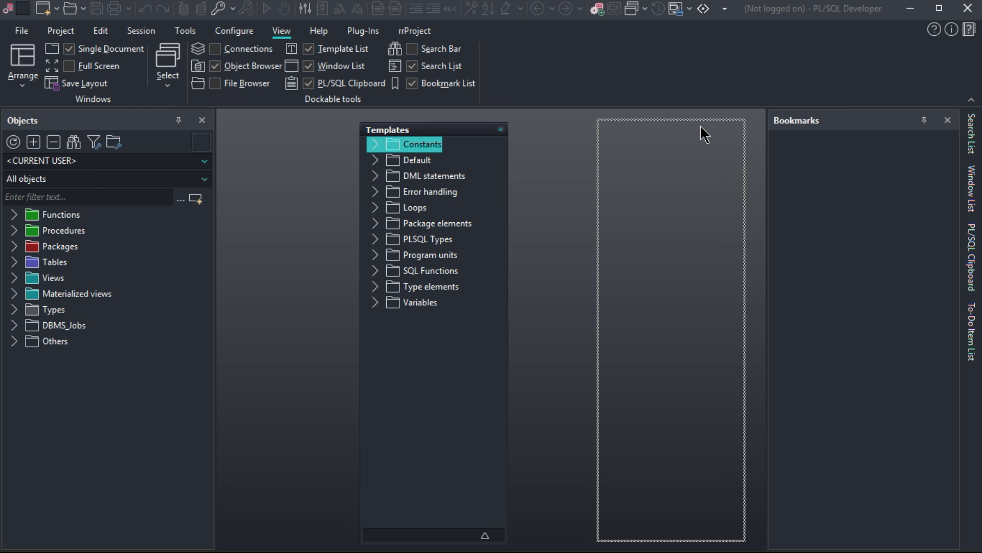
{"action": "left_click_drag", "start_coordinate": [705, 134], "coordinate": [780, 132]}
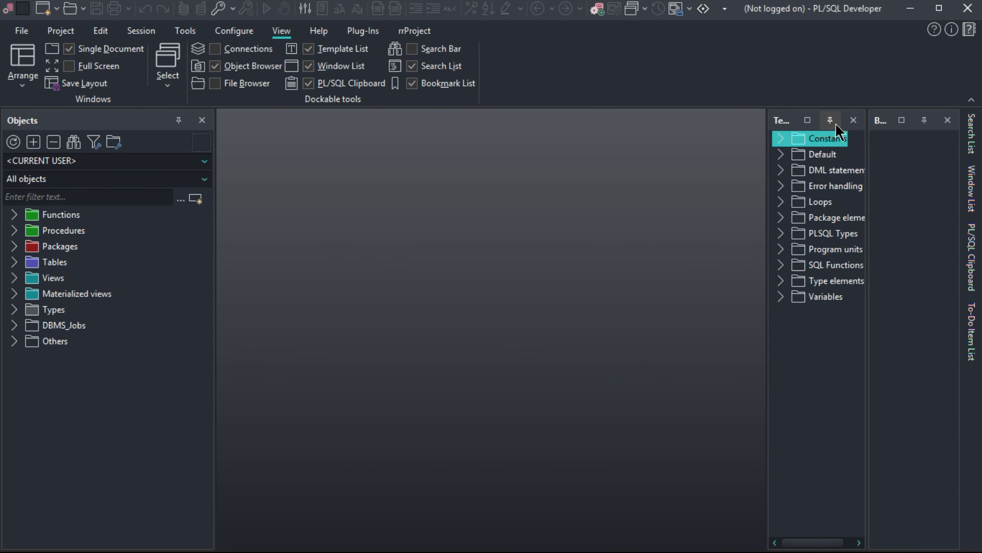
{"action": "left_click", "coordinate": [830, 121]}
{"action": "left_click", "coordinate": [924, 121]}
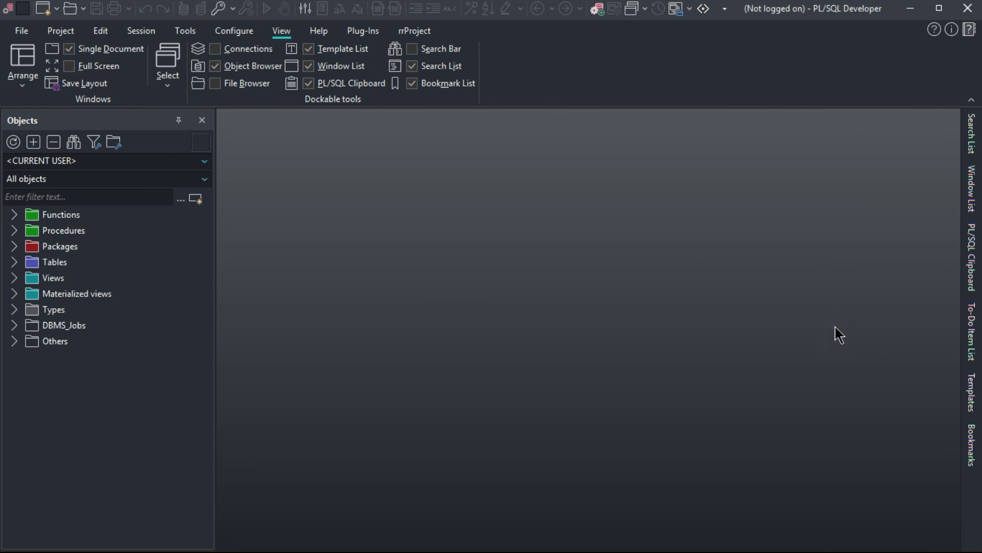
- Open the auto-hidden To-Do Item List and PL/SQL Clipboard panels to view them
{"action": "left_click", "coordinate": [972, 338]}
{"action": "left_click", "coordinate": [974, 271]}
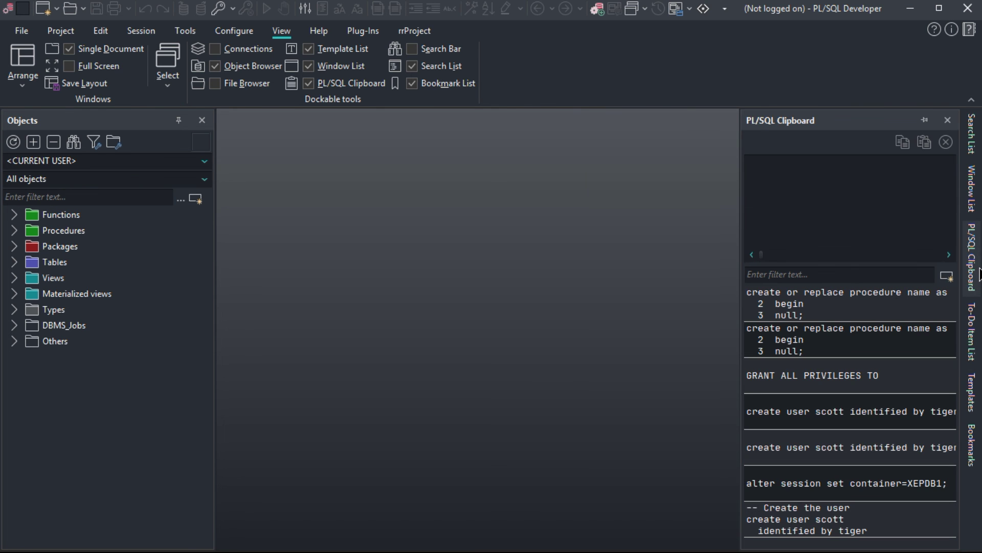